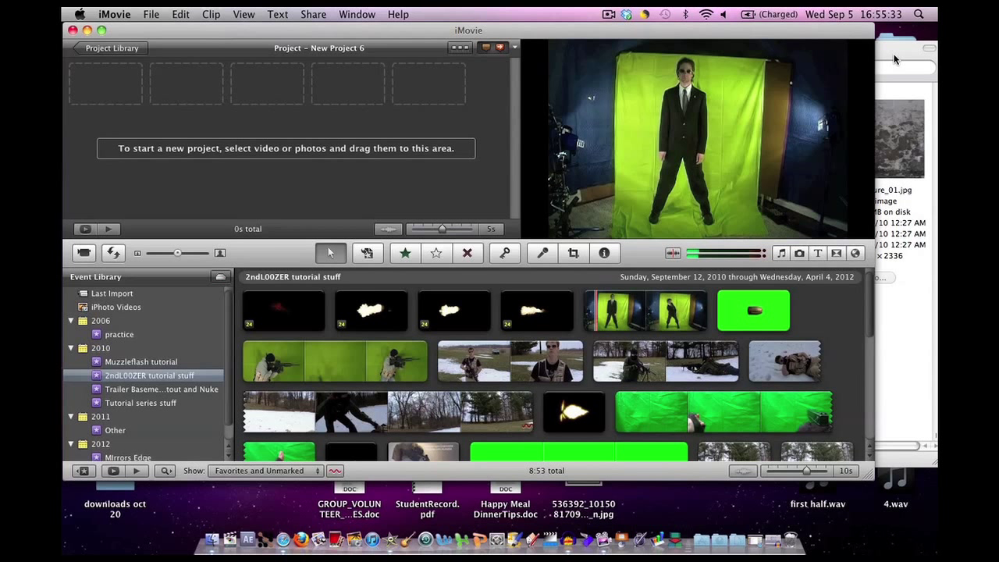
Add Texture_01.jpg from the Grunge_Textures folder to New Project 6 as a 4-second clip.
click(896, 60)
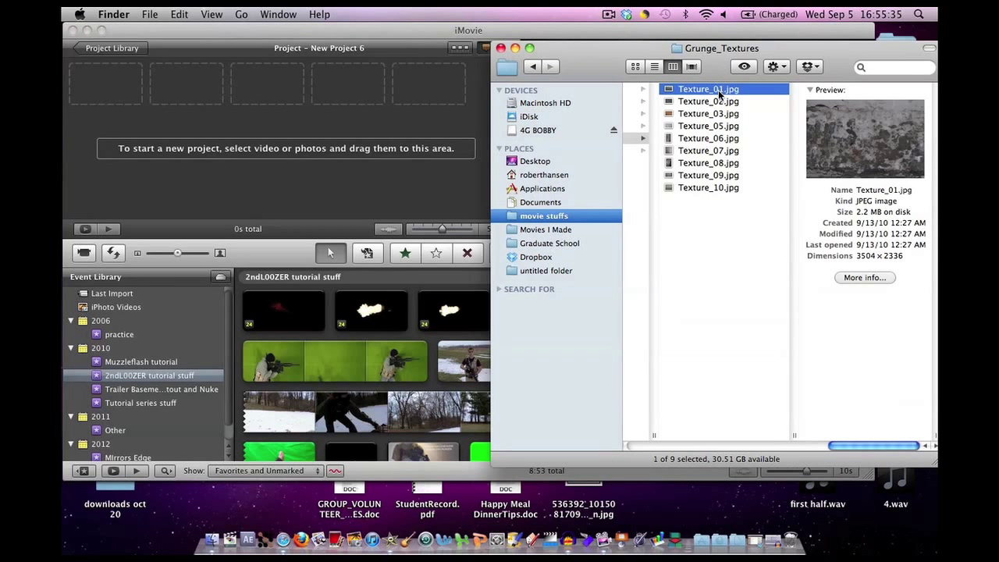
drag(718, 90, 320, 95)
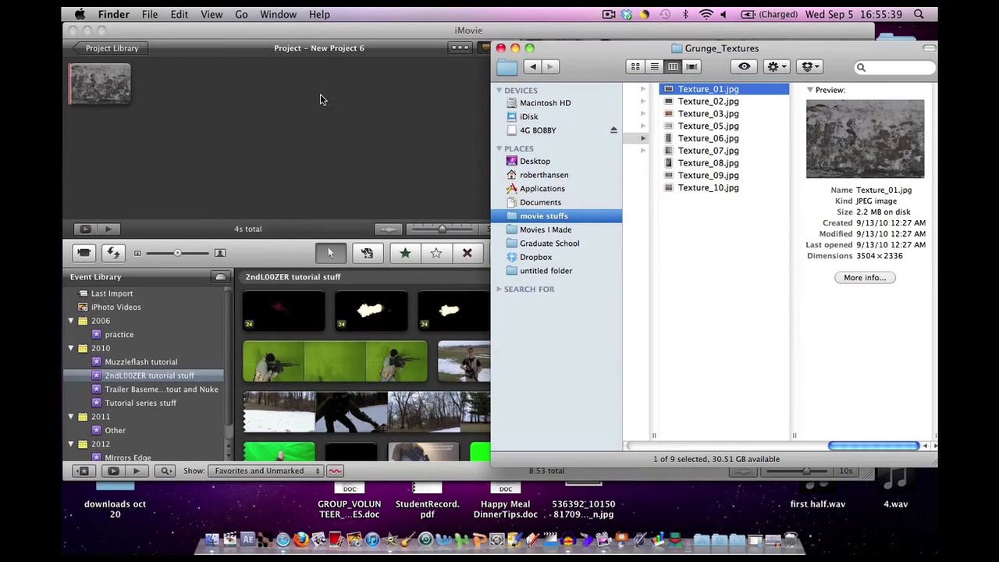
click(320, 99)
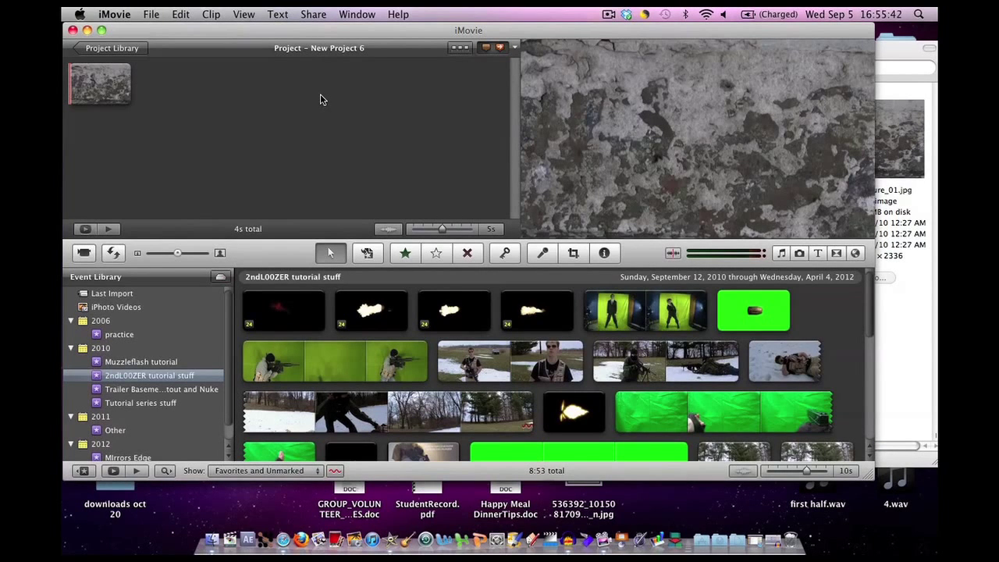
Crop the texture still so it fills the whole frame.
mouse_move(90, 88)
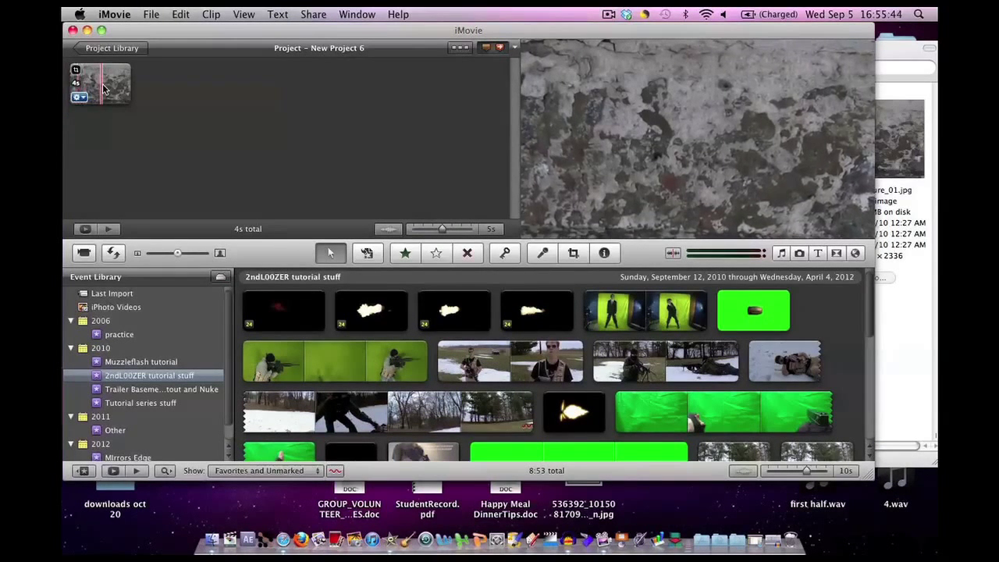
click(100, 84)
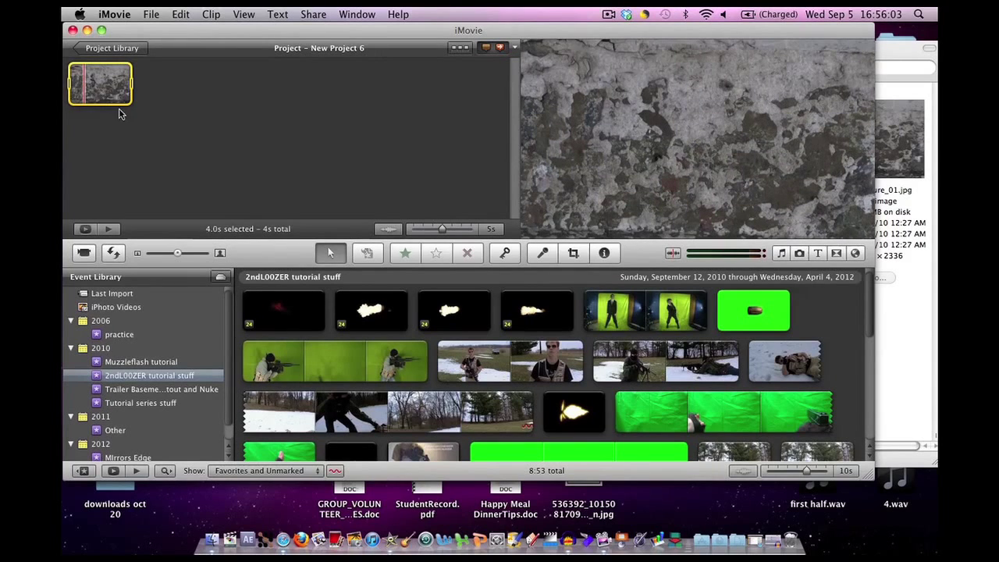
click(81, 99)
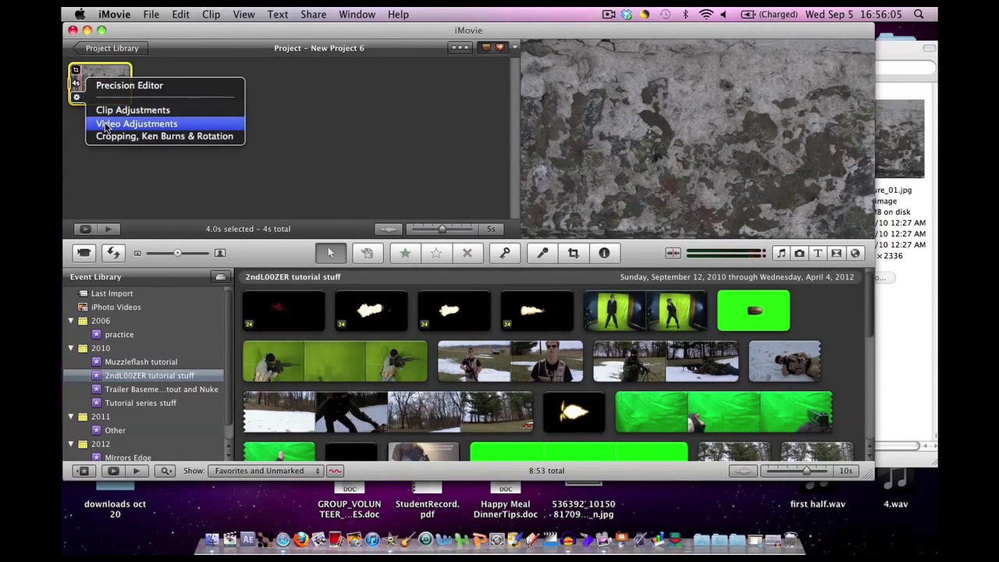
click(149, 139)
click(580, 52)
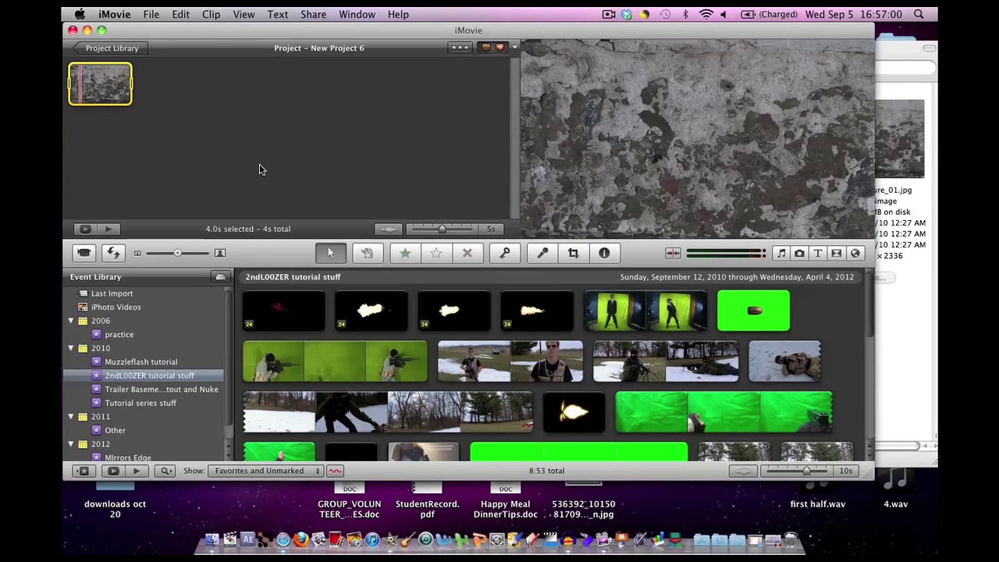
Lengthen the texture clip's duration to 20 seconds.
click(292, 121)
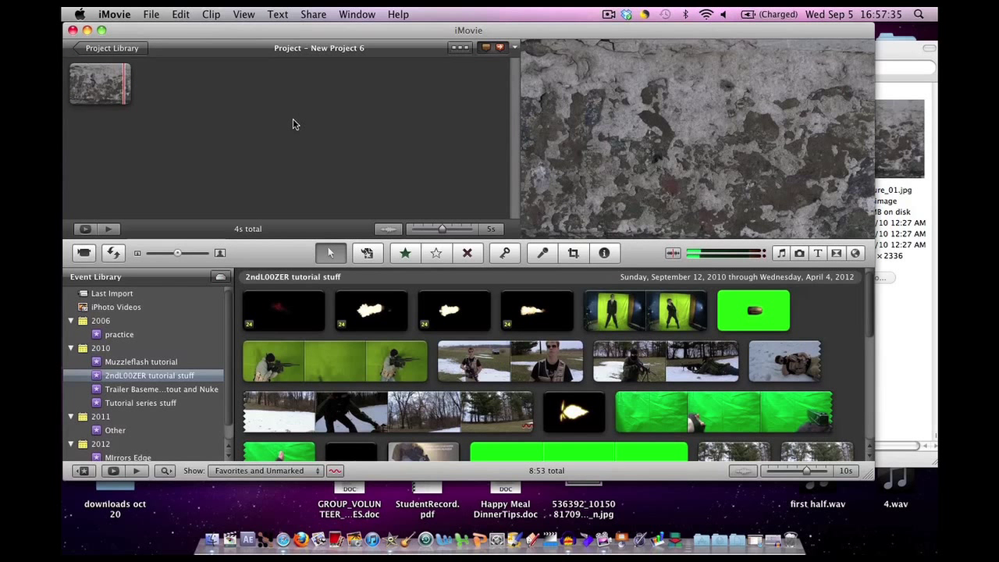
double_click(105, 87)
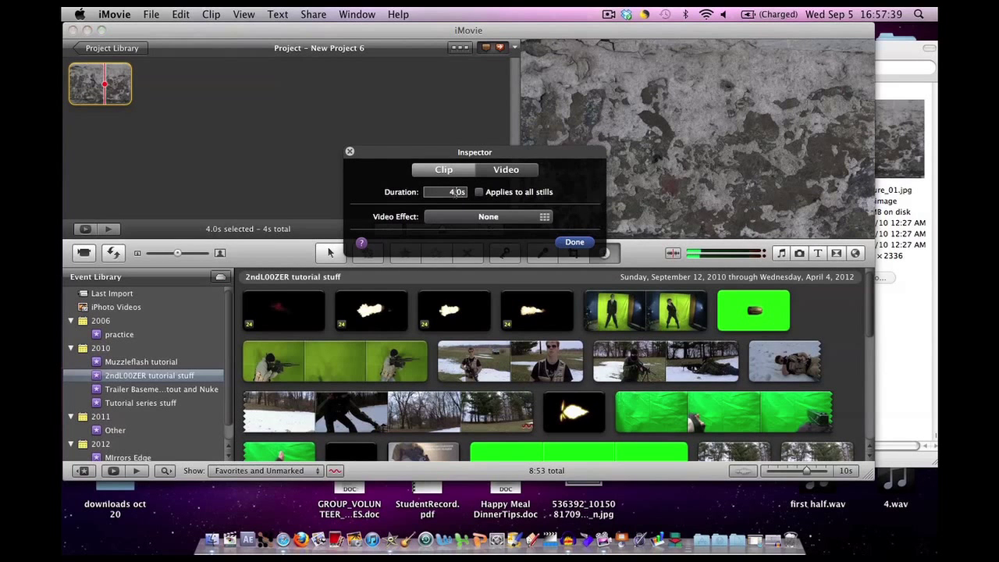
text(20)
click(350, 152)
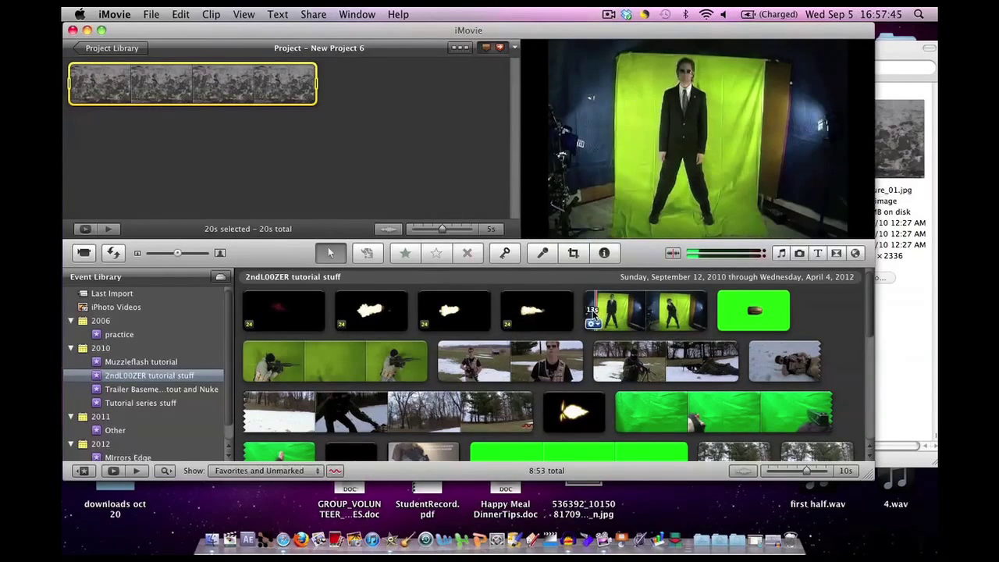
Overlay a range of the green-screen dodge footage on the texture as a Green Screen clip.
click(591, 313)
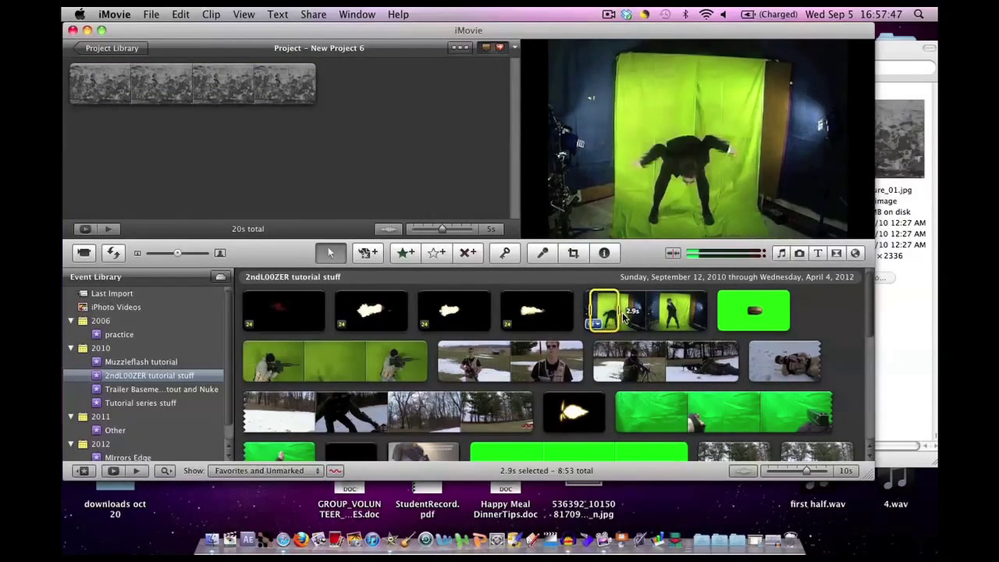
drag(633, 319, 90, 86)
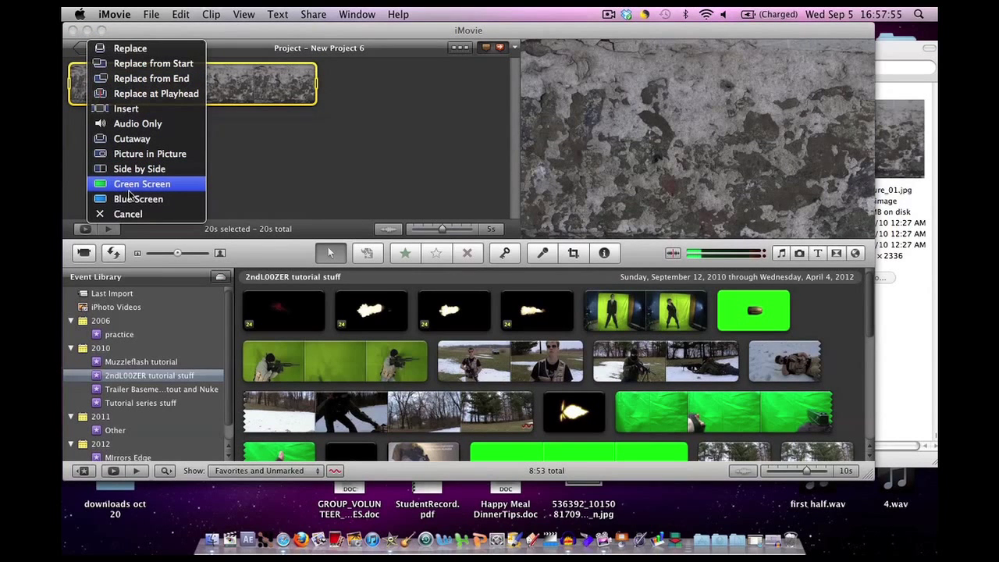
click(131, 189)
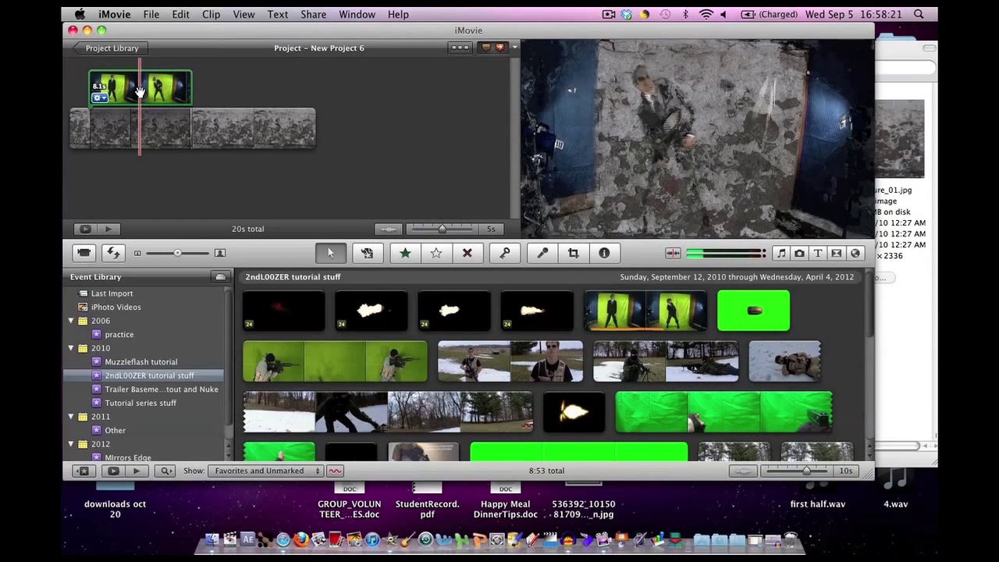
Crop the green-screen overlay inward at its lower and top-right corners to remove the blue edges.
click(139, 92)
key(c)
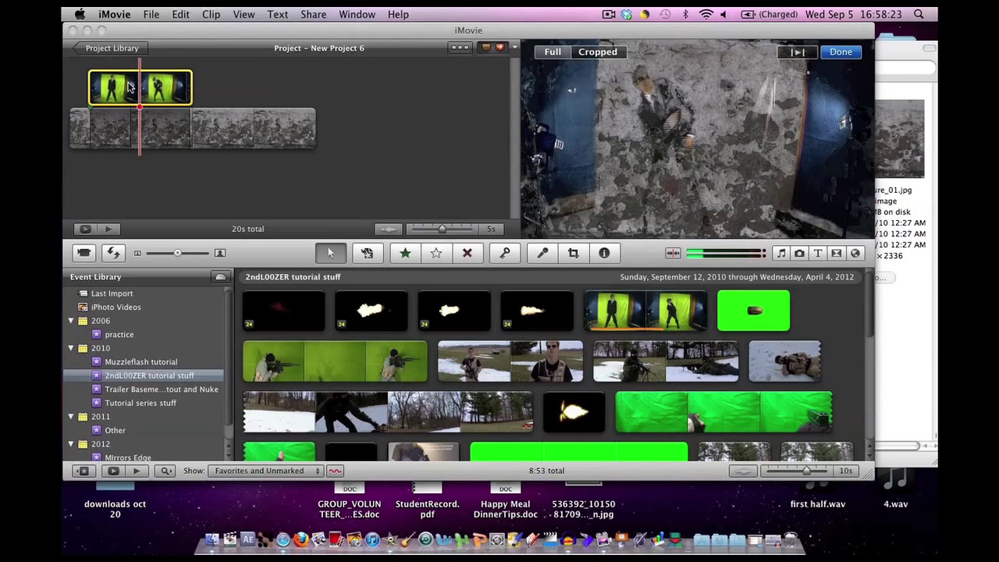
click(597, 52)
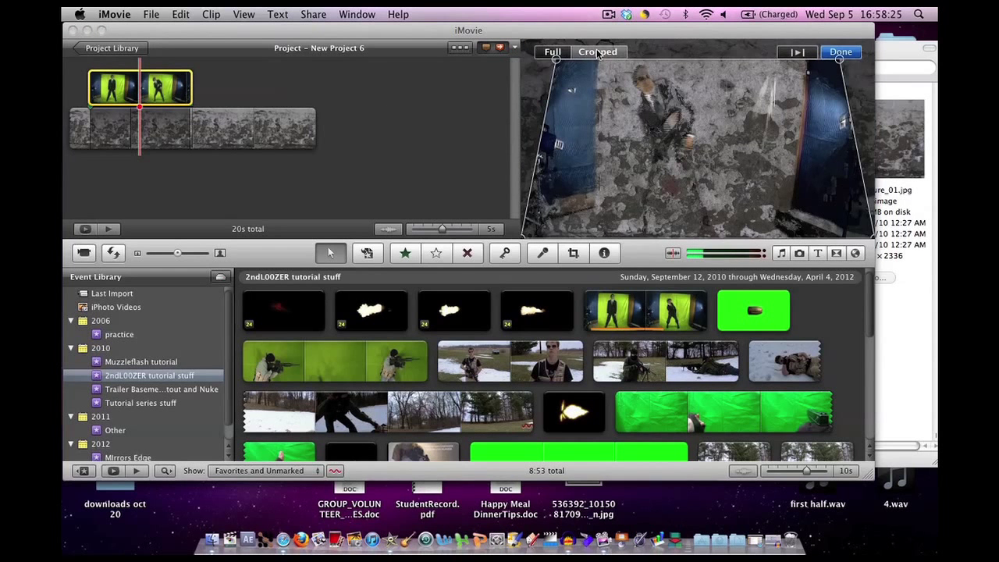
click(554, 54)
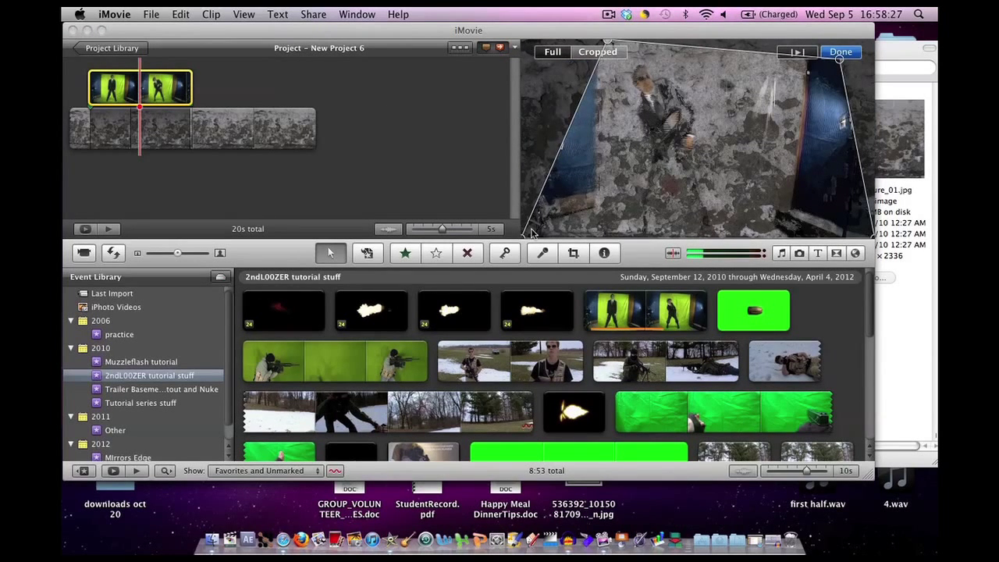
drag(523, 236, 606, 233)
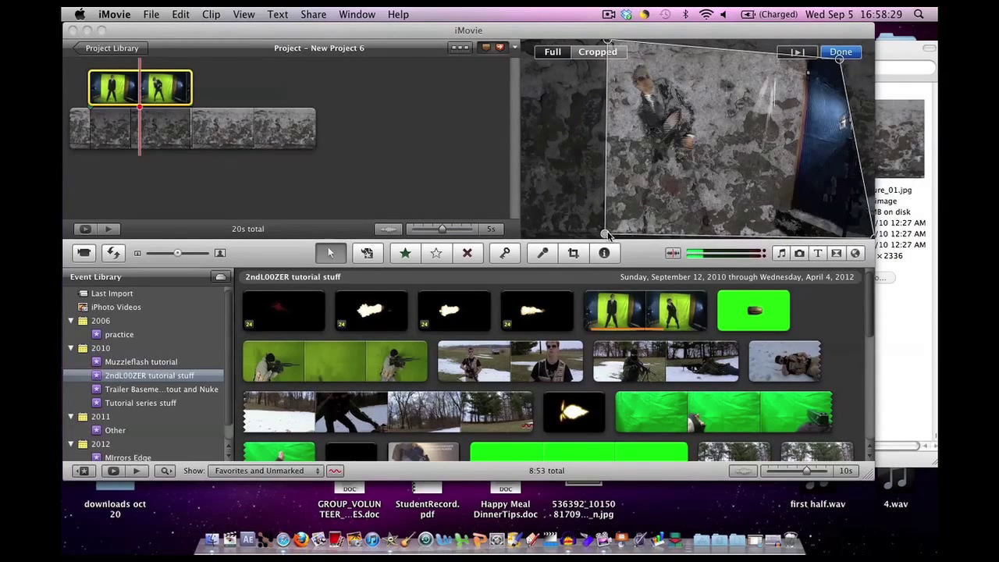
drag(864, 236, 779, 240)
drag(837, 58, 794, 44)
click(843, 52)
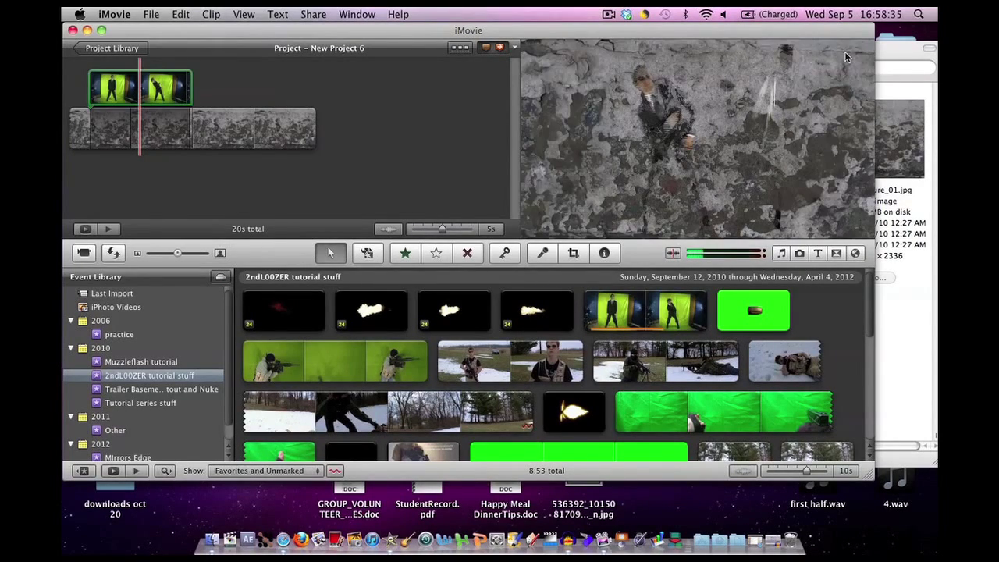
Set the green-screen clip's Green Gain to 72% and Brightness to 1%.
double_click(117, 92)
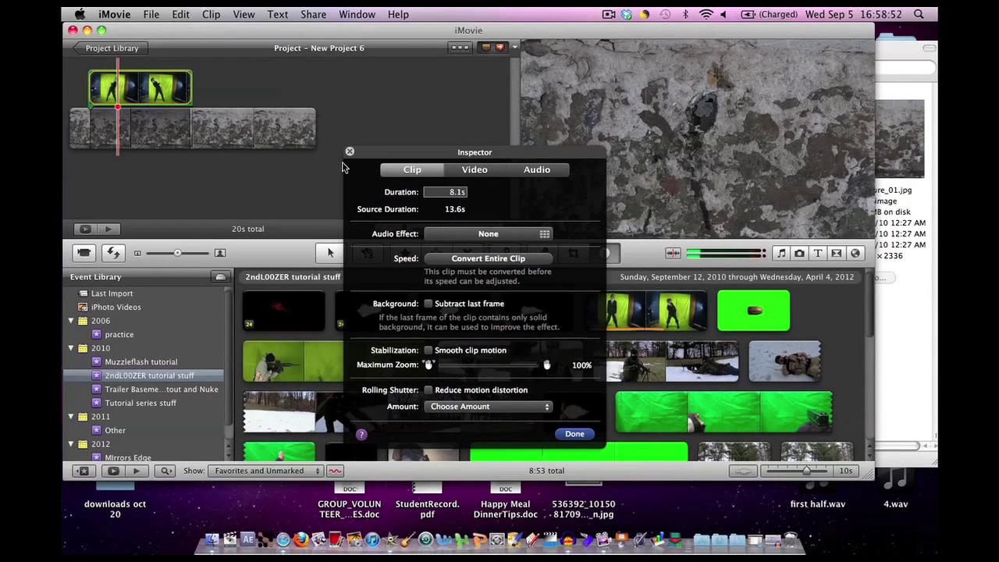
click(476, 172)
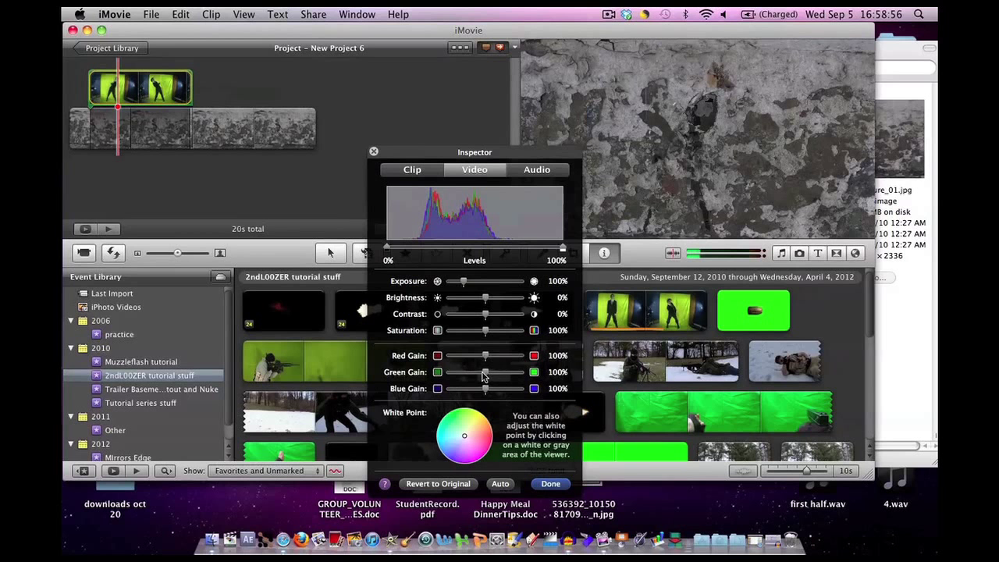
drag(480, 375, 482, 356)
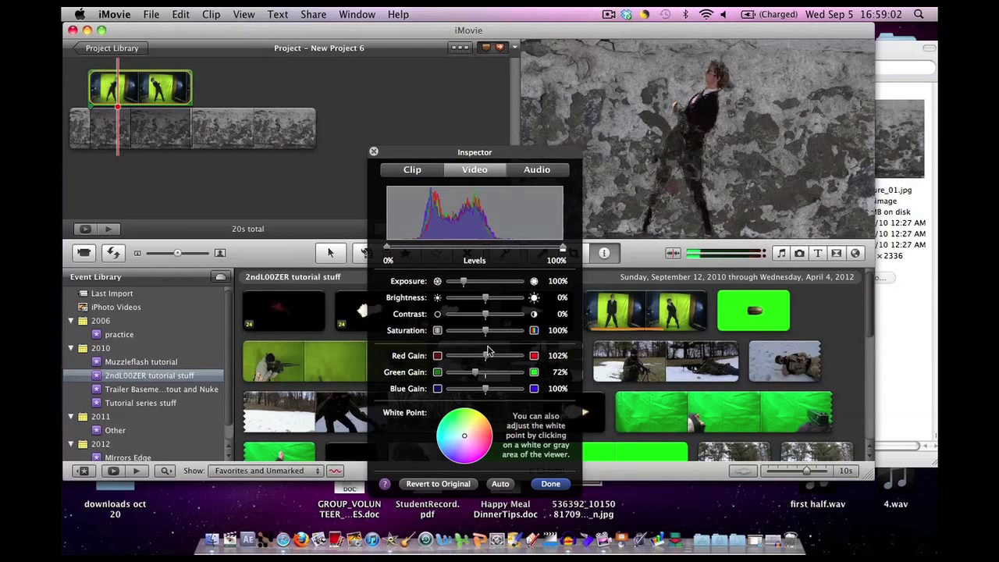
drag(485, 298, 466, 285)
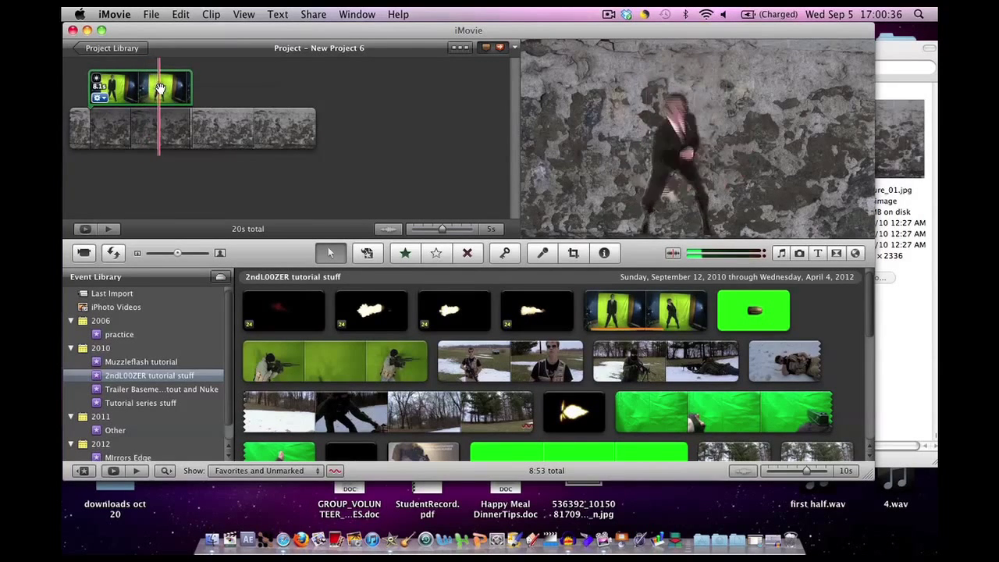
Export the project as an HD 720p movie, first step.mov, to the Desktop.
click(312, 15)
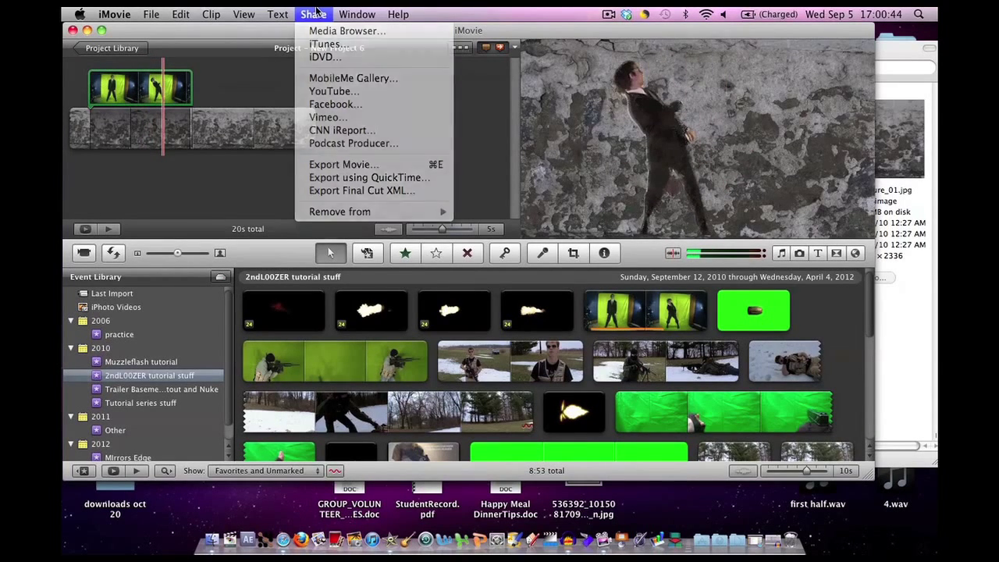
click(313, 14)
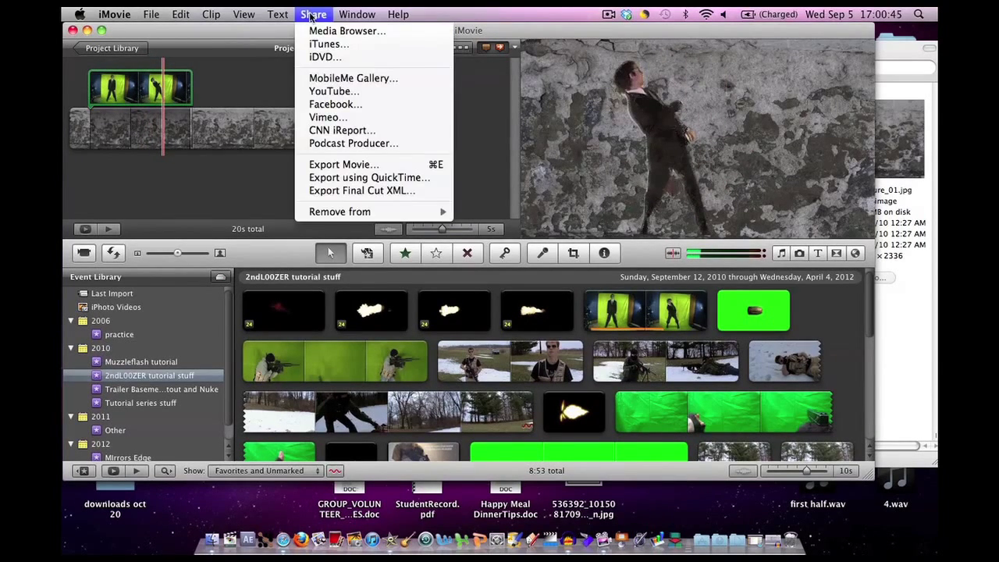
click(347, 164)
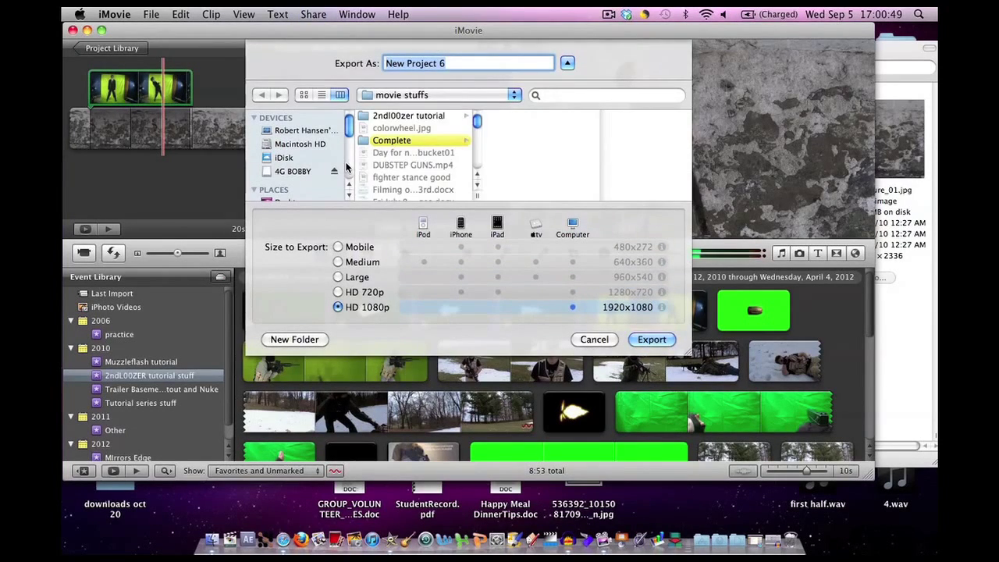
click(340, 292)
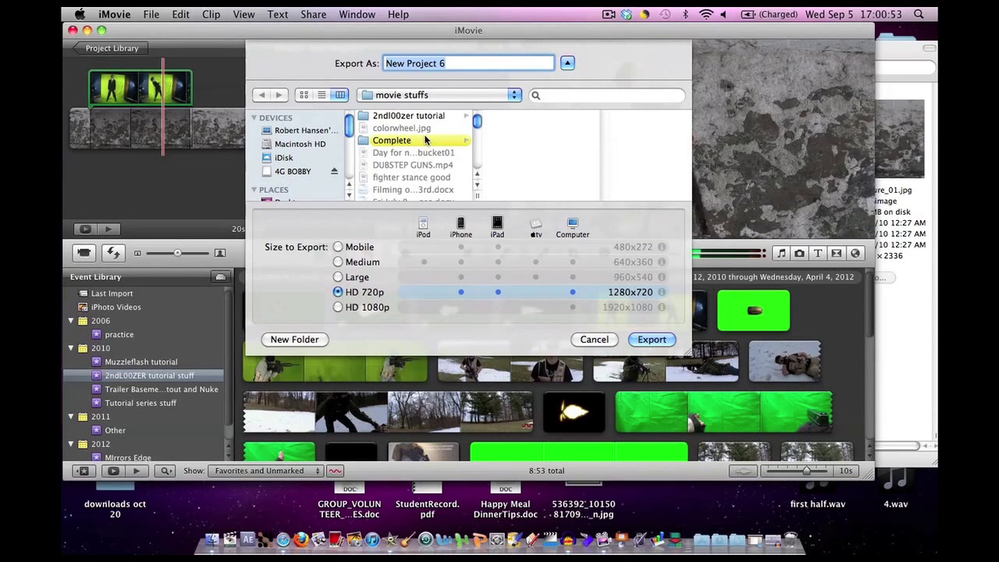
scroll(300, 168, down, 2)
click(291, 171)
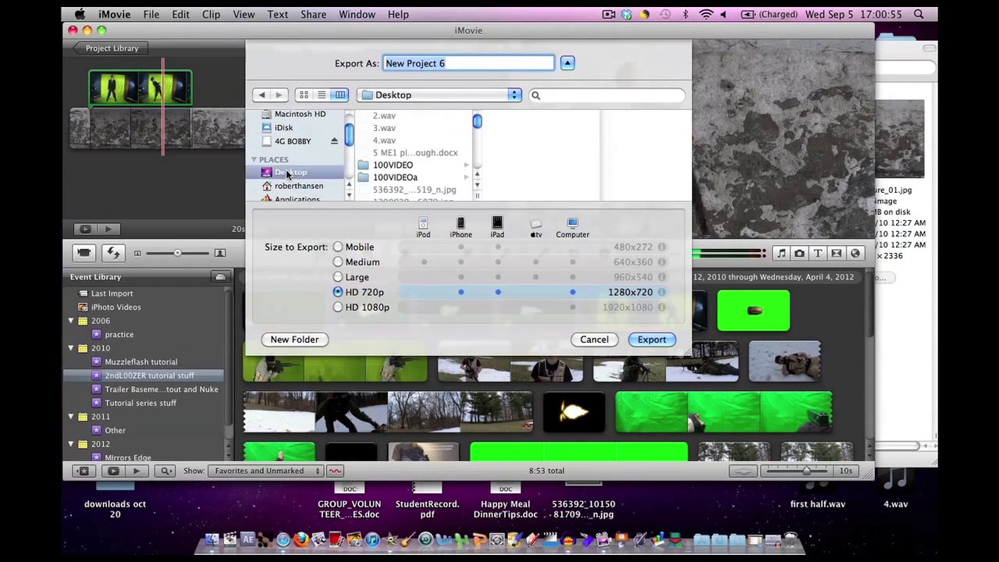
key(Return)
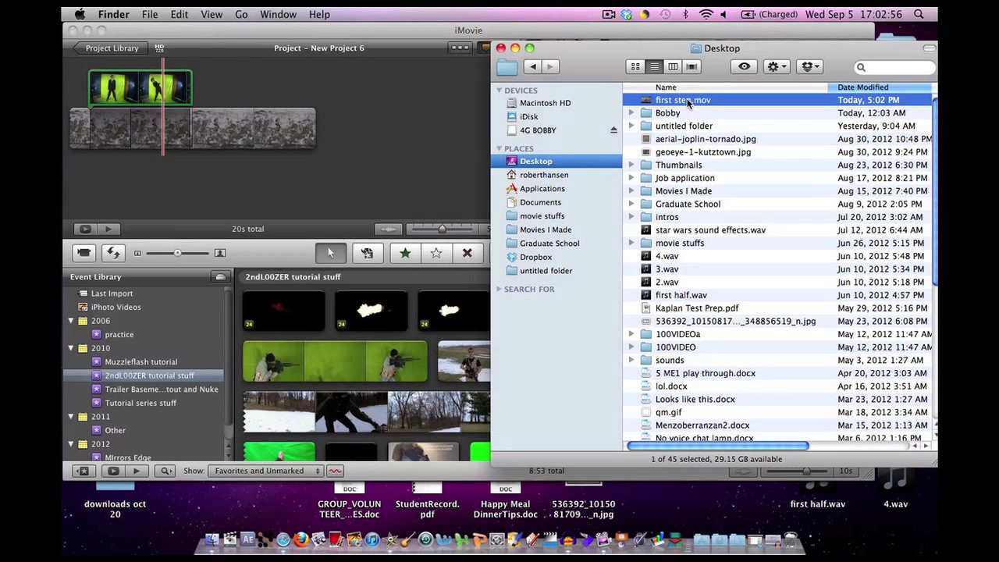
Import first step.mov from the Desktop into the 2ndL00ZER tutorial stuff event.
drag(687, 98, 131, 372)
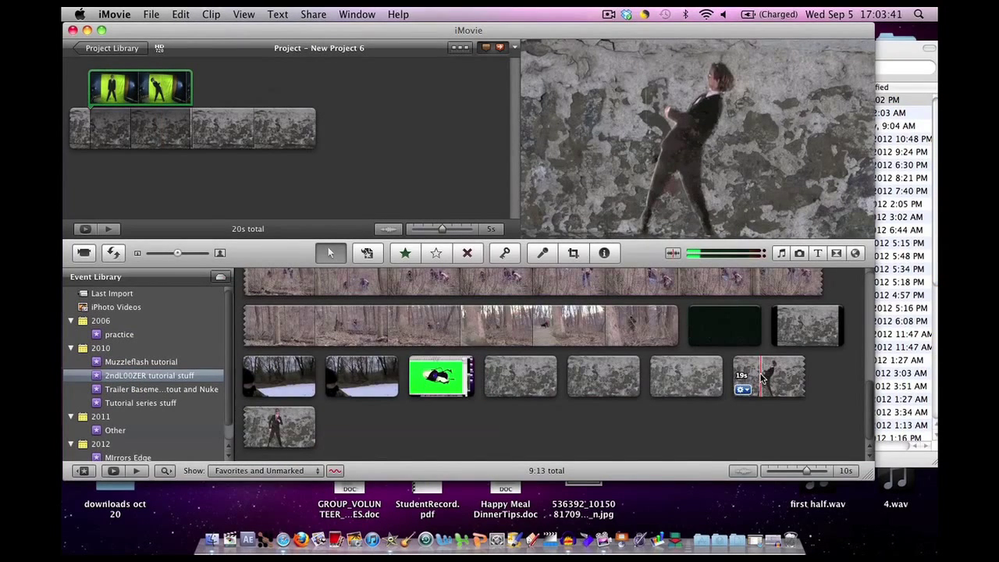
Replace the project's background clip with the 19s exported composite clip.
click(765, 378)
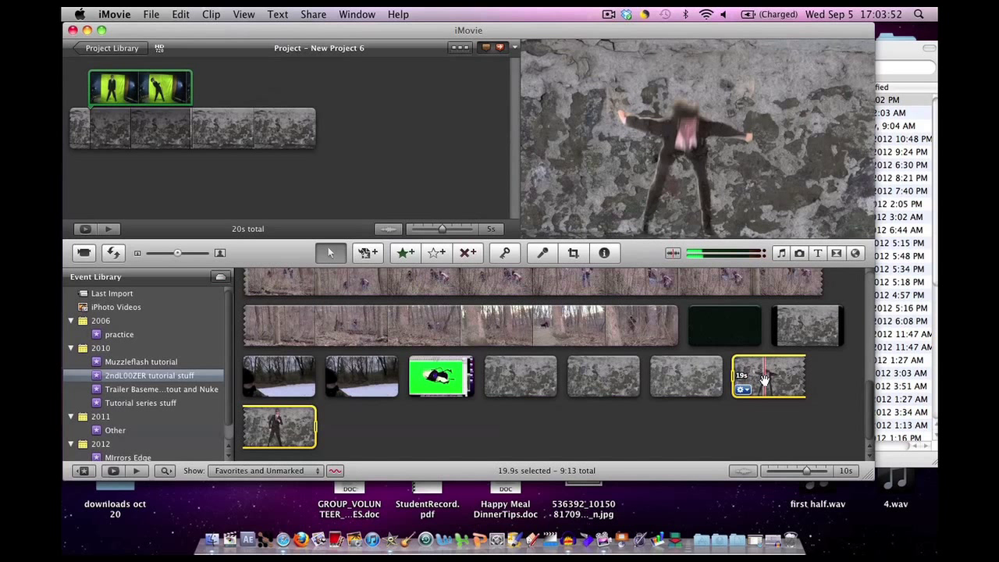
drag(765, 380, 168, 133)
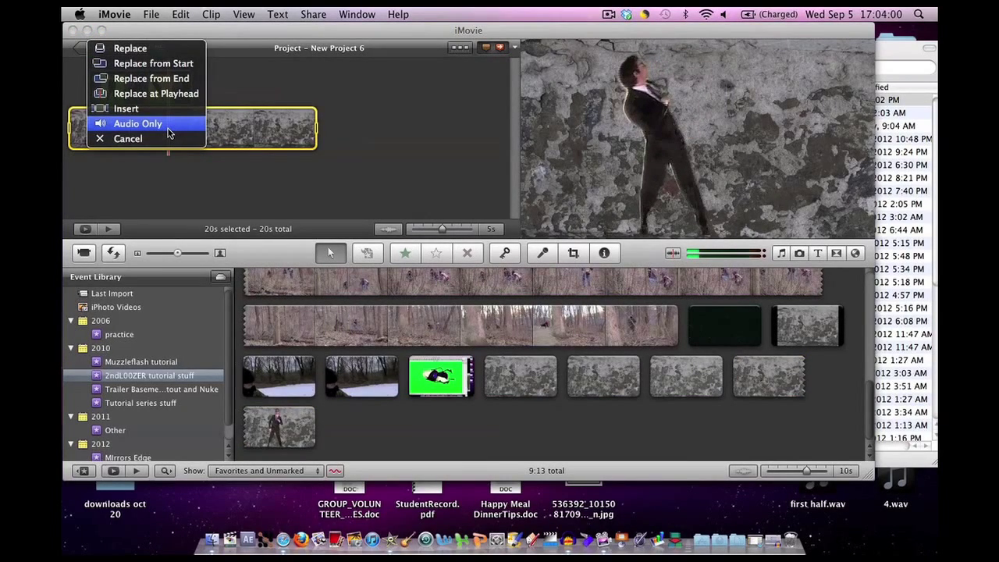
click(131, 48)
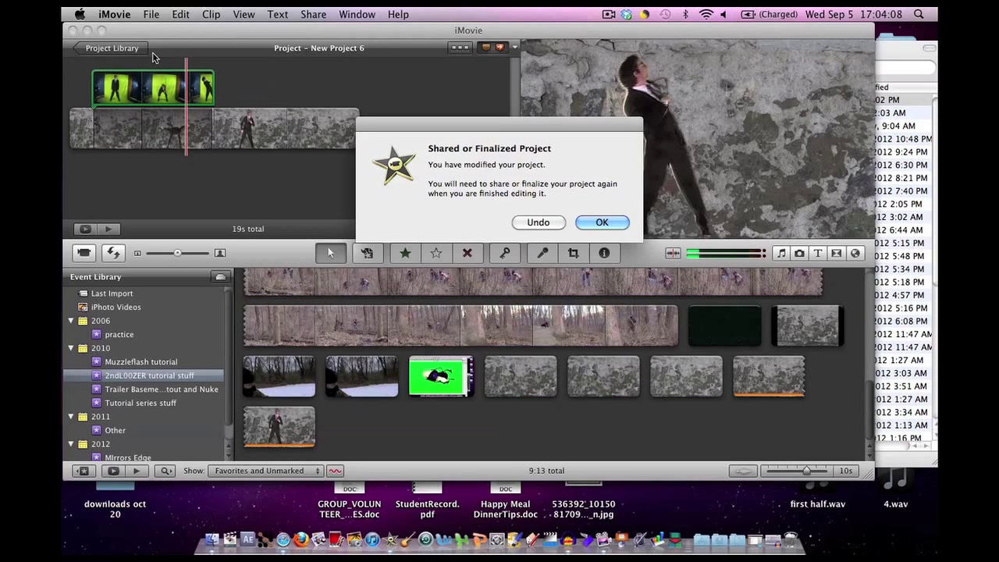
key(Return)
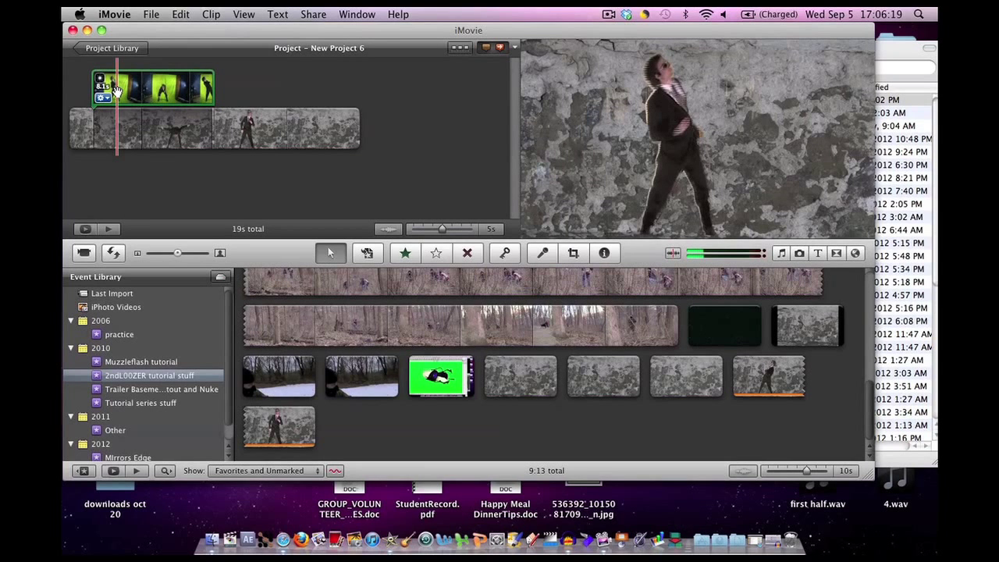
Shift the green-screen cutaway slightly later so two dodging figures overlap.
click(117, 91)
key(c)
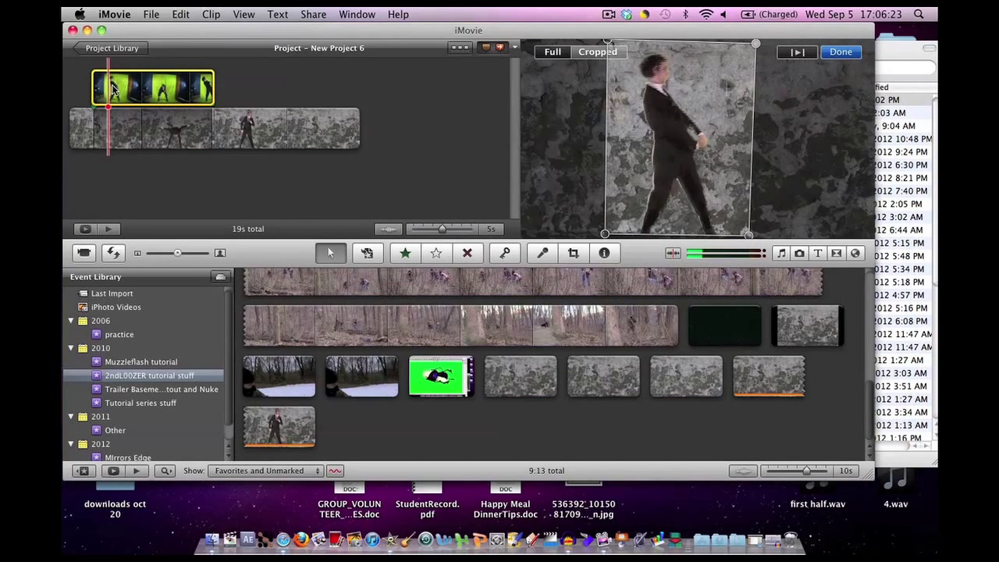
drag(113, 88, 133, 92)
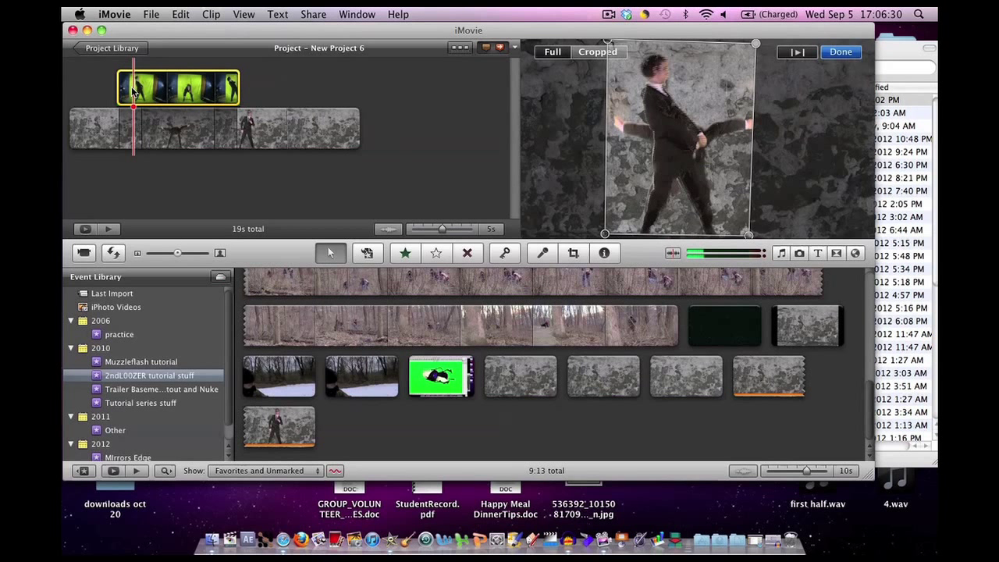
click(107, 92)
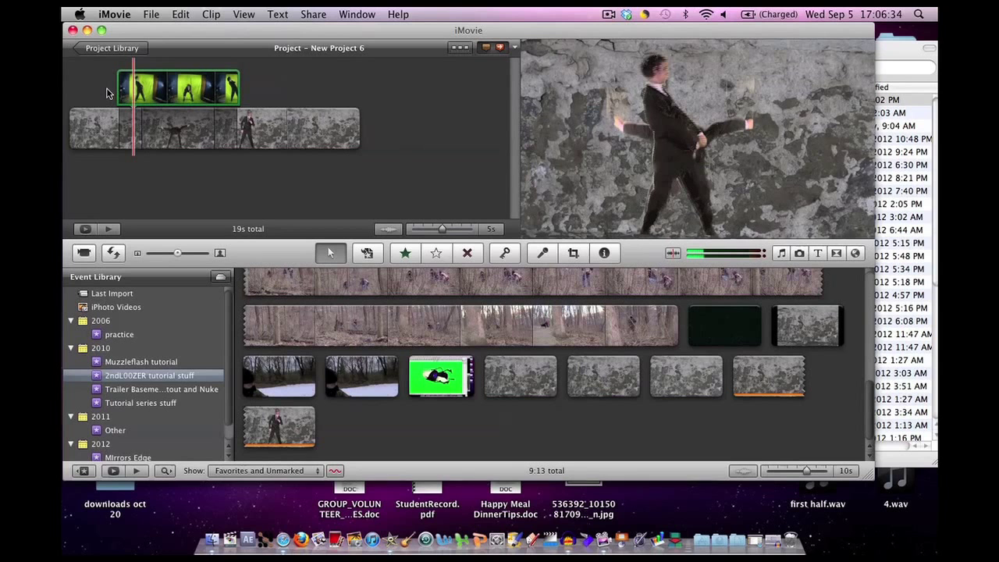